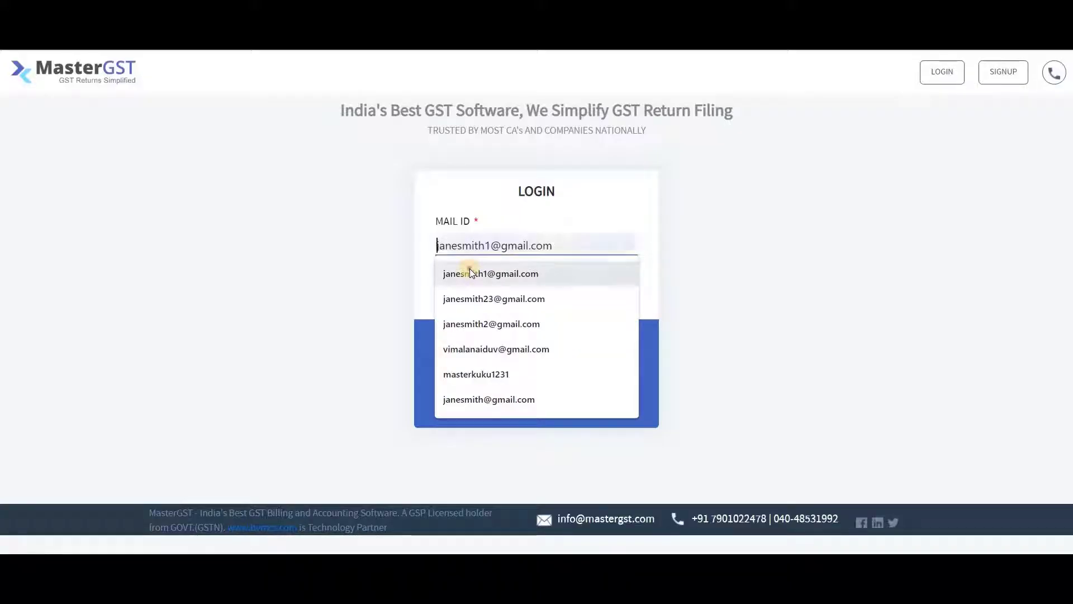
- Log in to MasterGST with the saved e-mail and the account password
left_click(470, 273)
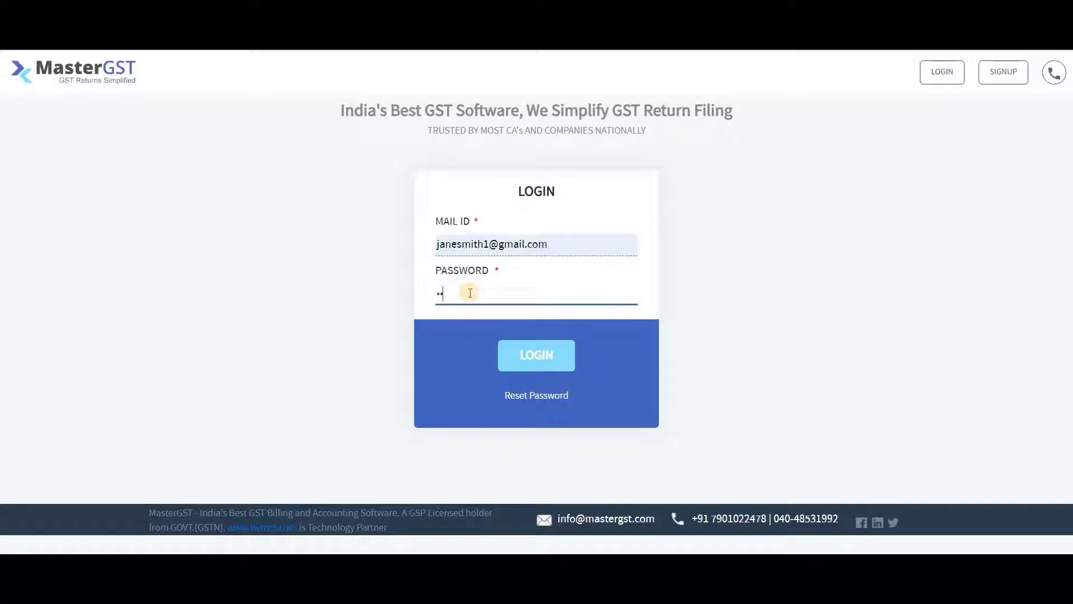
type("*")
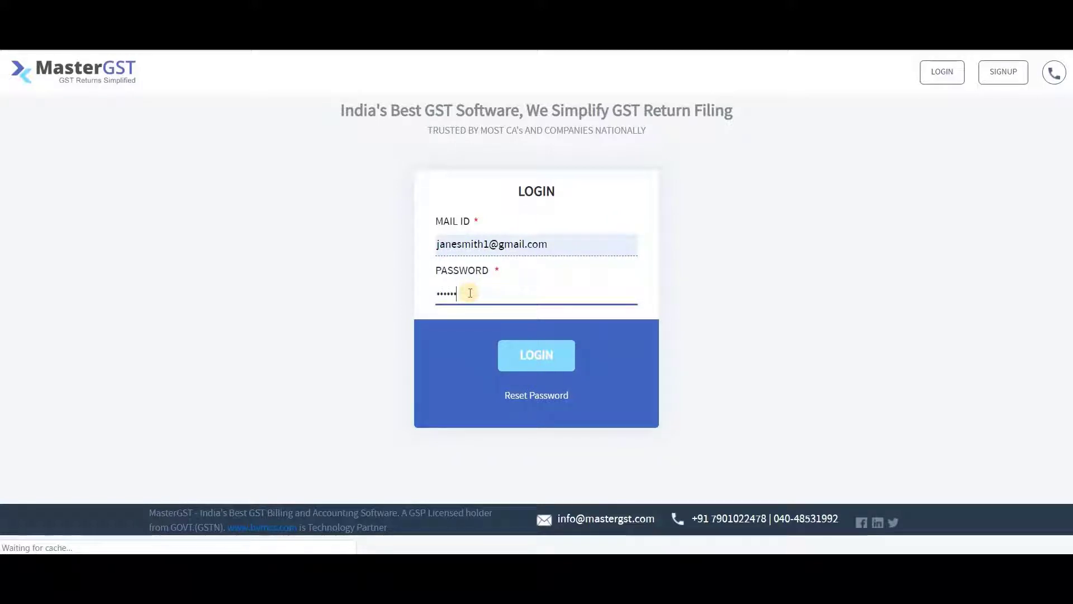
key("Return")
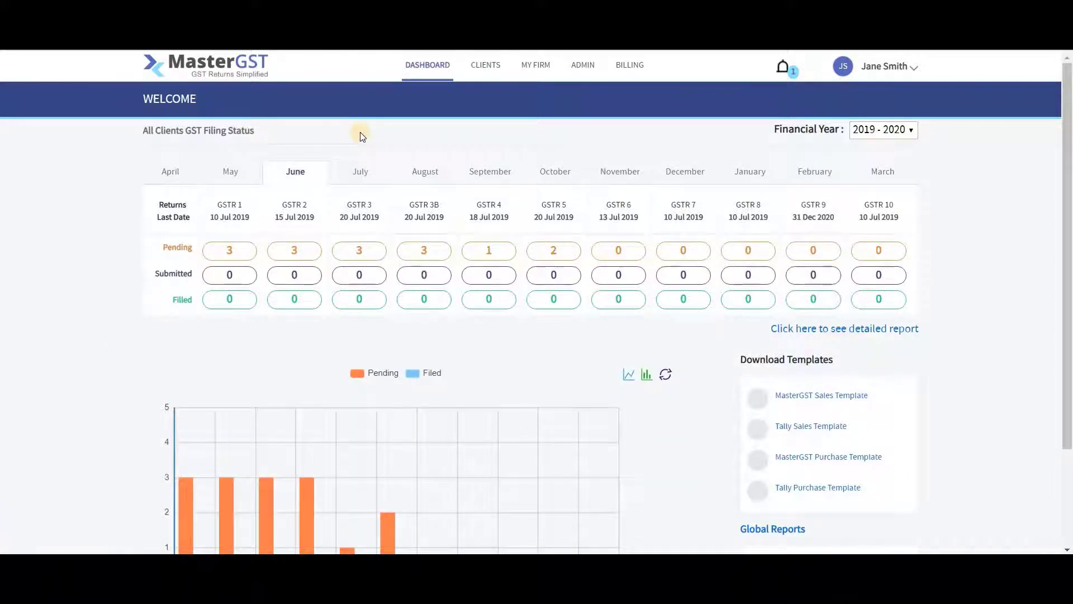
- Keep financial year 2019-2020, view July's return deadlines, then go to the All Clients list
left_click(870, 130)
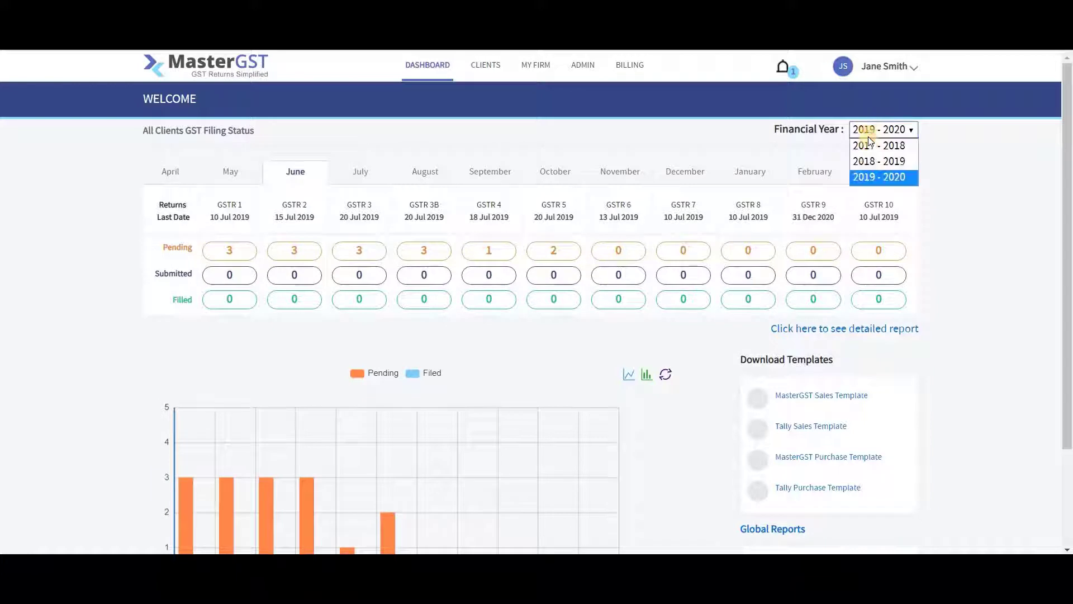
left_click(826, 164)
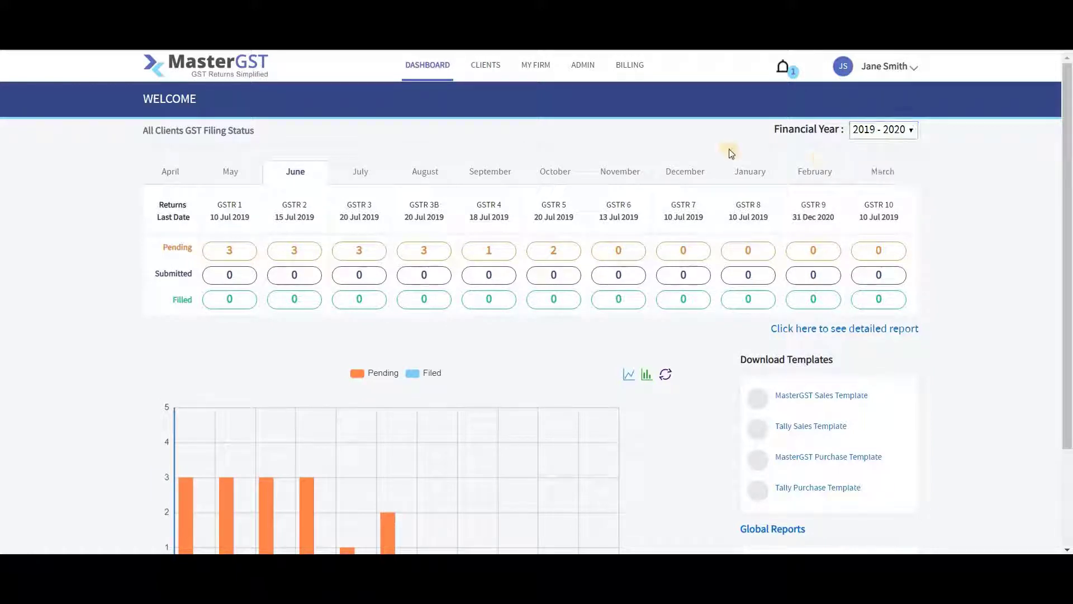
left_click(368, 177)
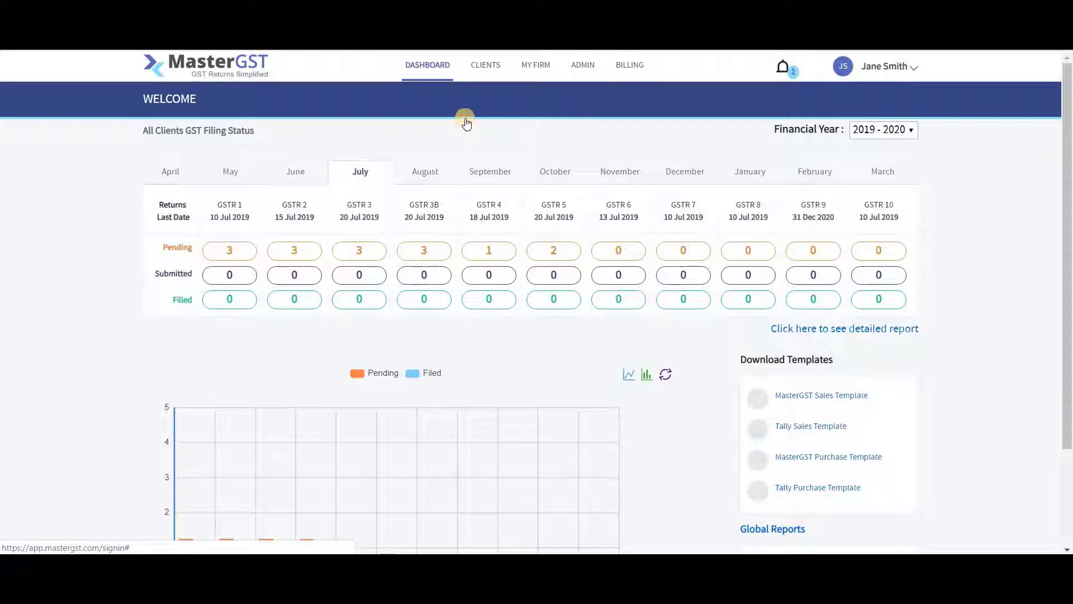
left_click(480, 70)
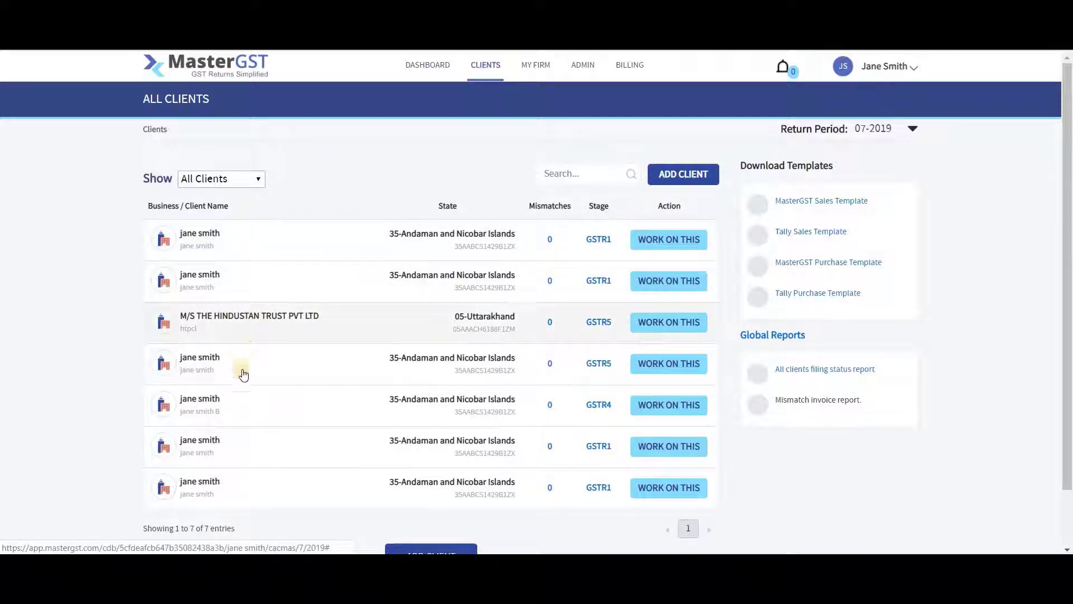
left_click(257, 179)
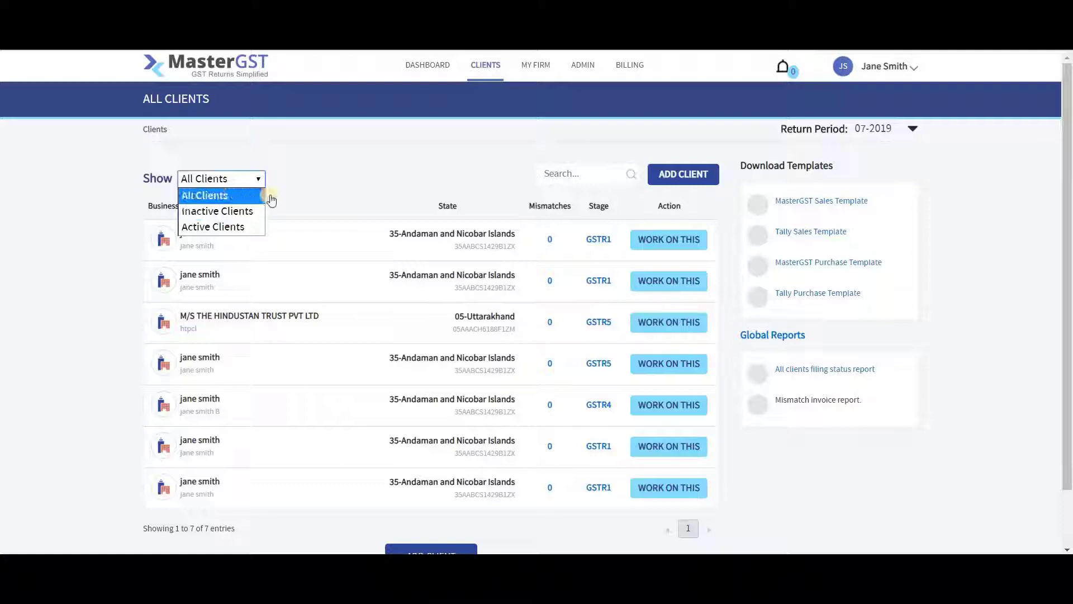
left_click(505, 169)
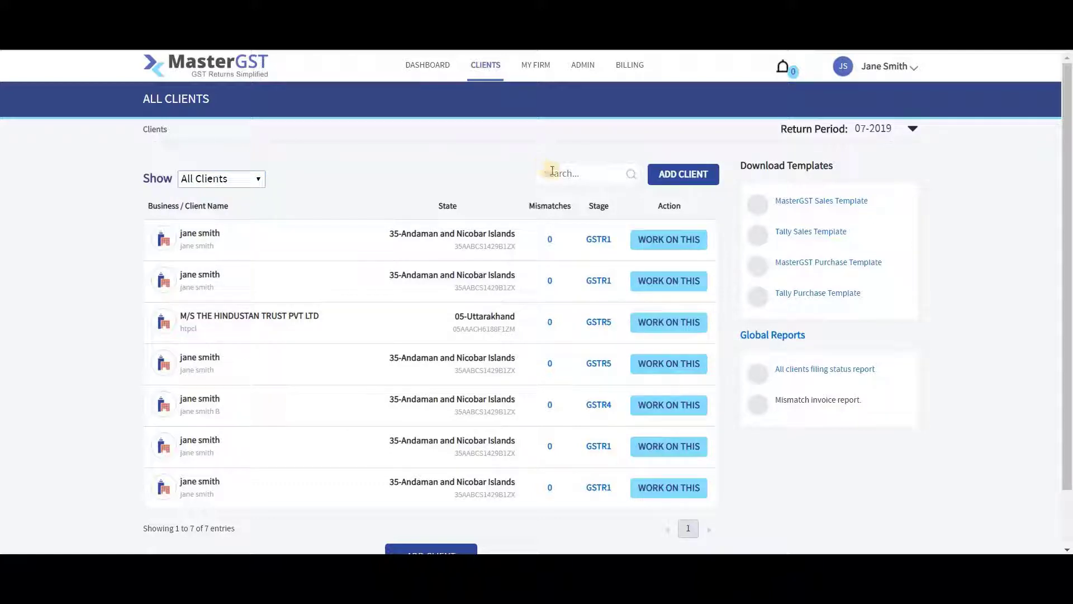
left_click(552, 171)
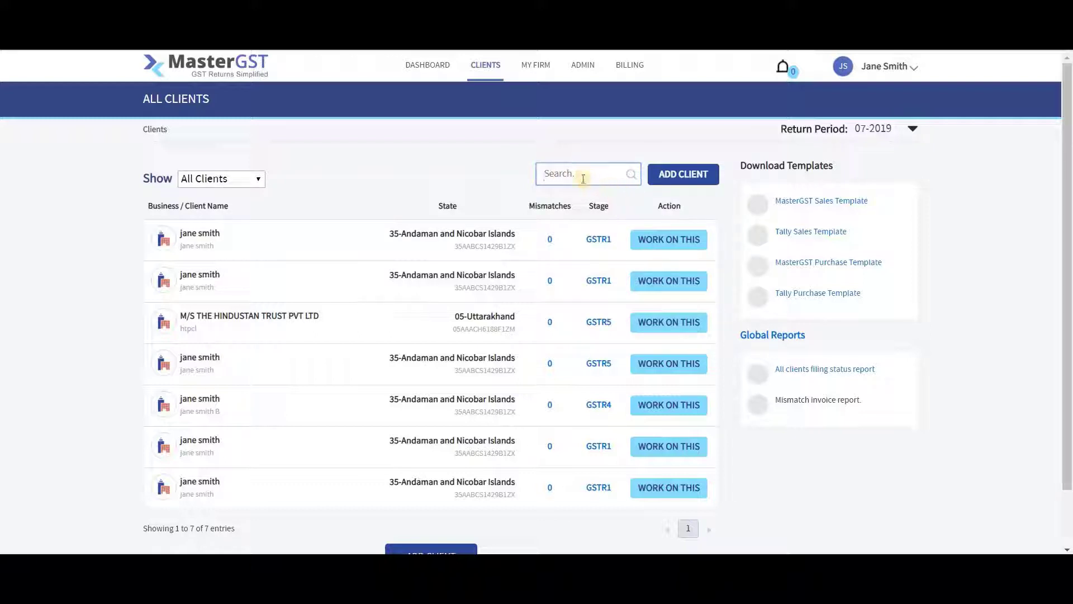
- Open the company profile of the fourth client, the one at the GSTR5 stage
left_click(216, 372)
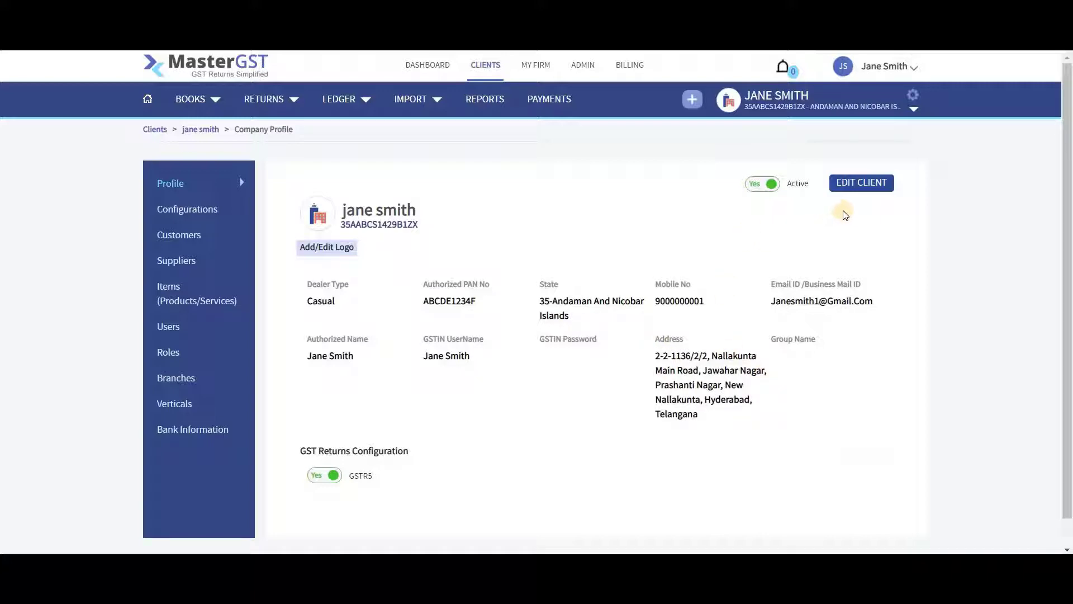
- Open the Edit Business panel and save the Casual dealer's business details unchanged
left_click(850, 188)
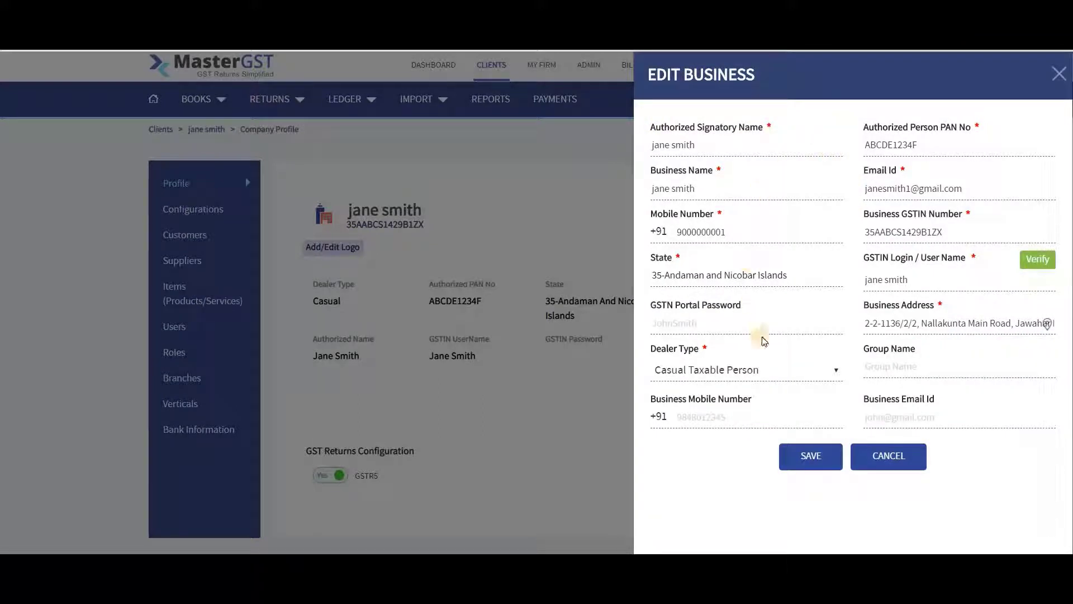
left_click(811, 456)
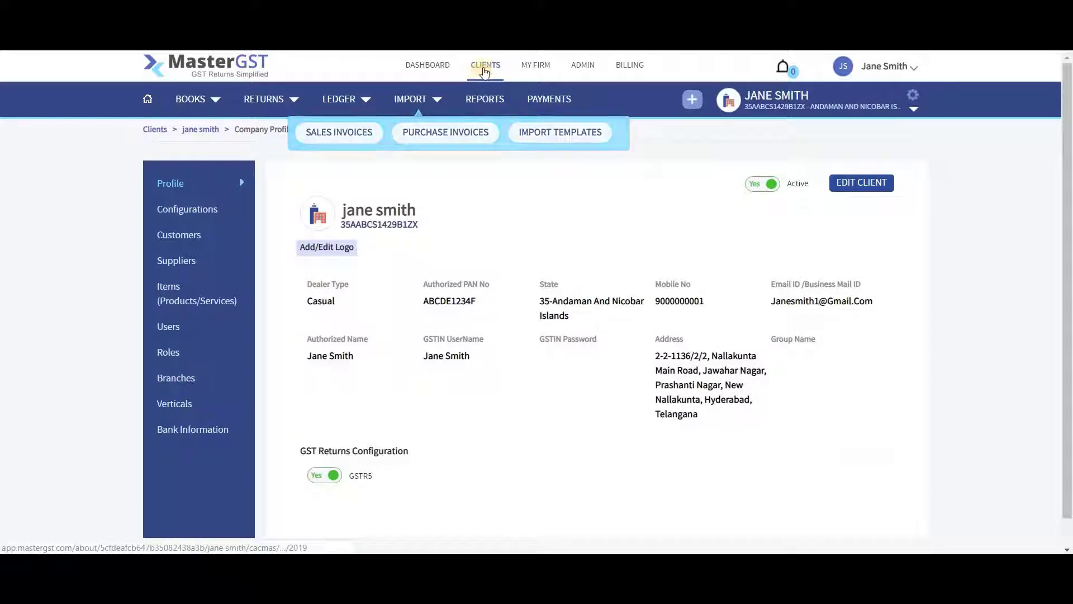
- Check the client's 2019-2020 filing status with GSTR5 pending April-June, then return to All Clients
left_click(491, 72)
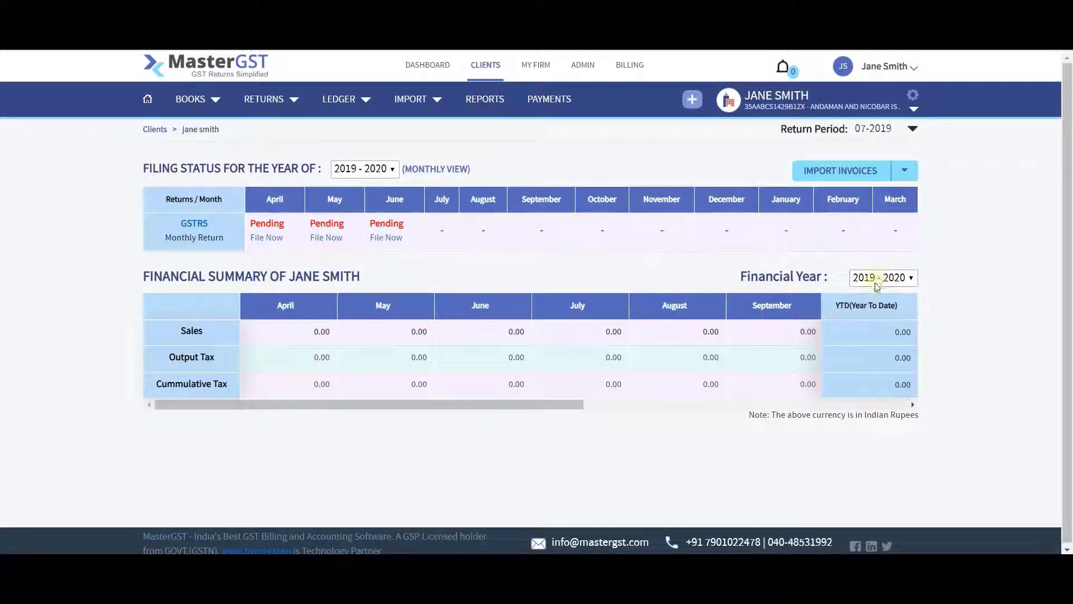
left_click(879, 278)
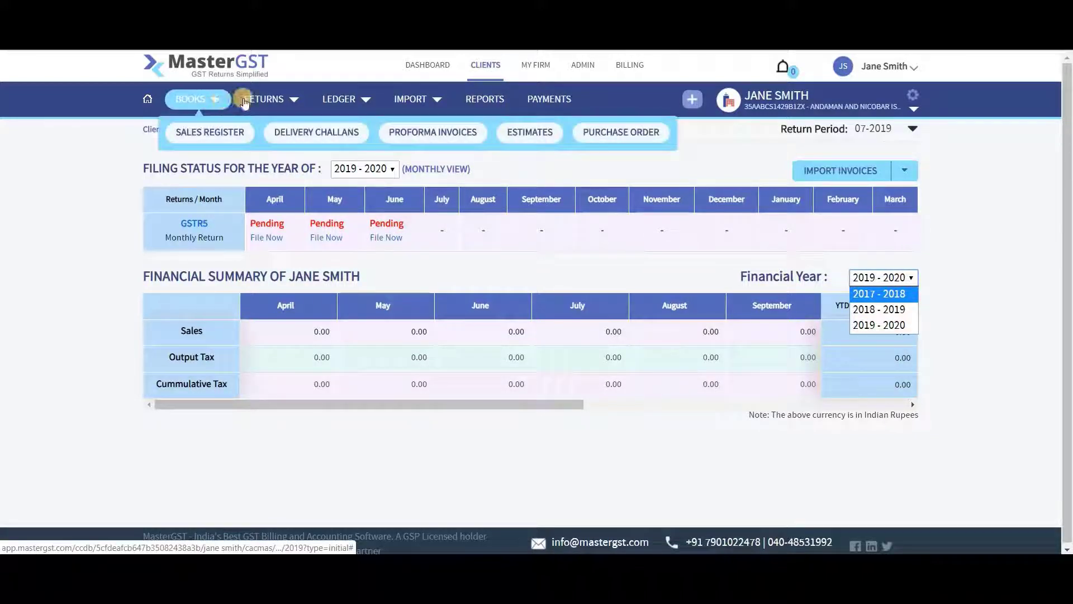
mouse_move(250, 102)
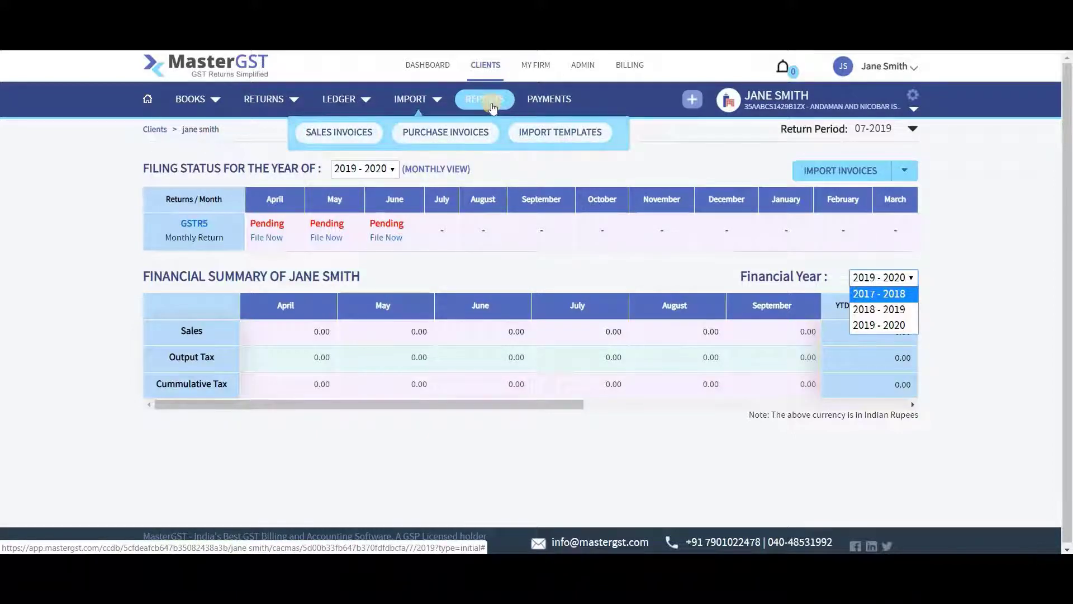
left_click(488, 71)
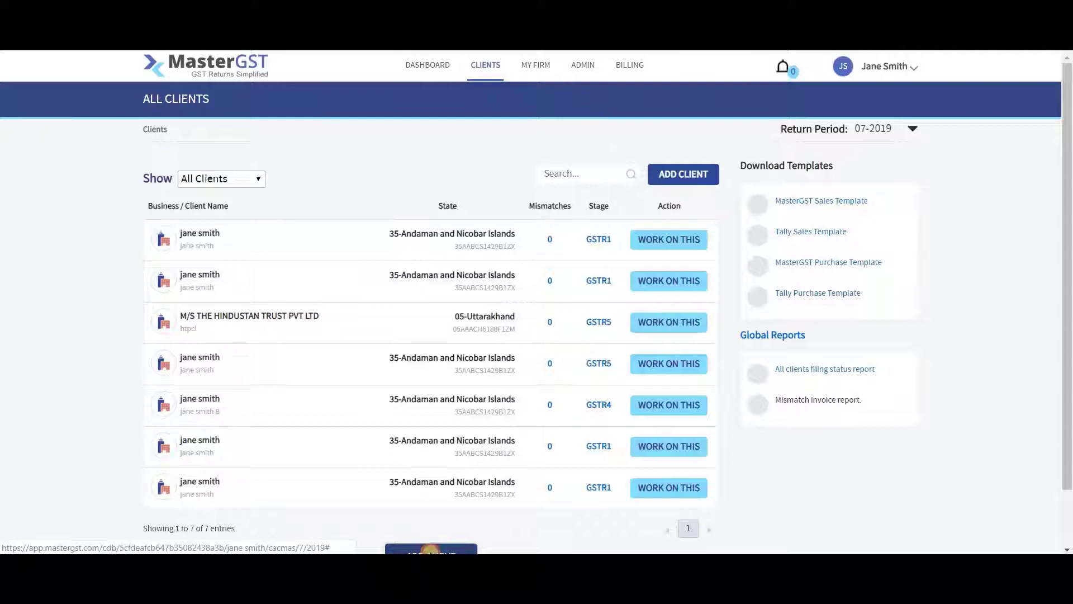
- Start a new client and fill its GSTIN, PAN and state from a saved entry
left_click(430, 550)
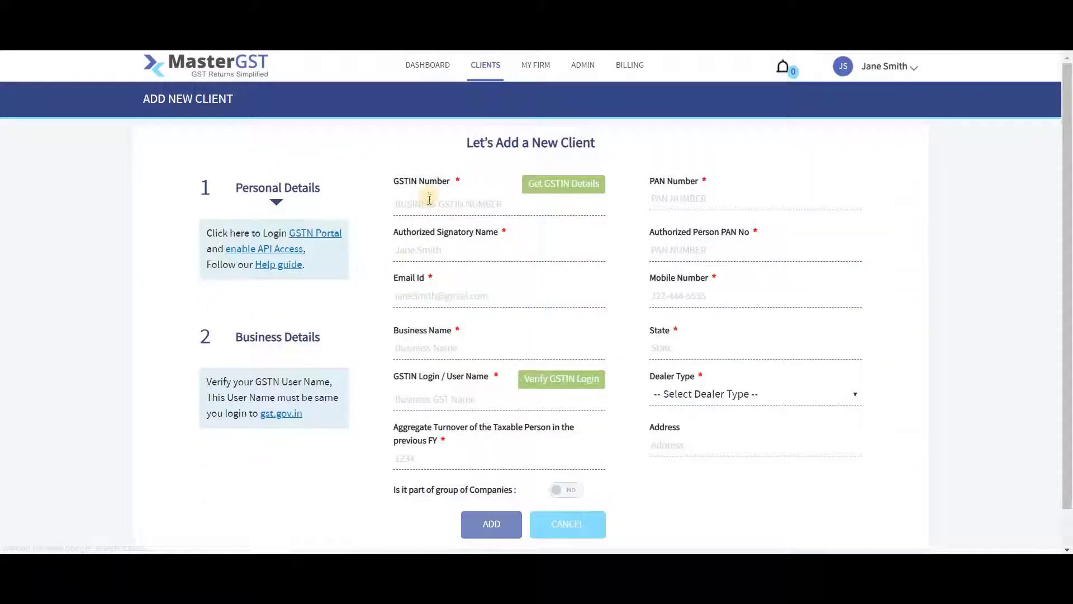
left_click(431, 203)
left_click(431, 232)
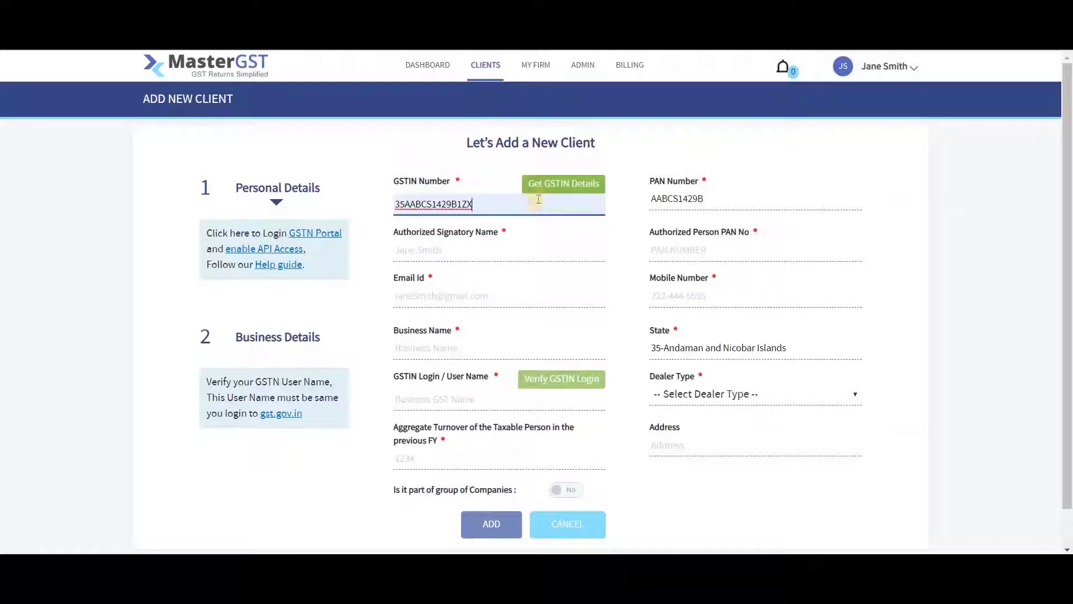
- Fill the authorized signatory, e-mail, PAN, mobile, business name and address from suggestions
left_click(506, 249)
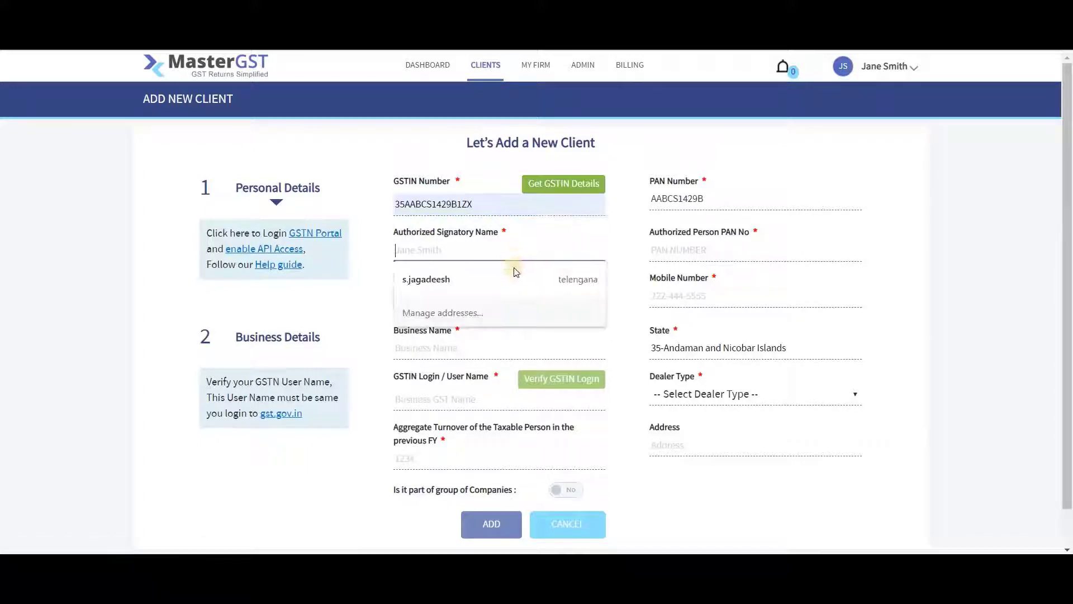
type("jane smith")
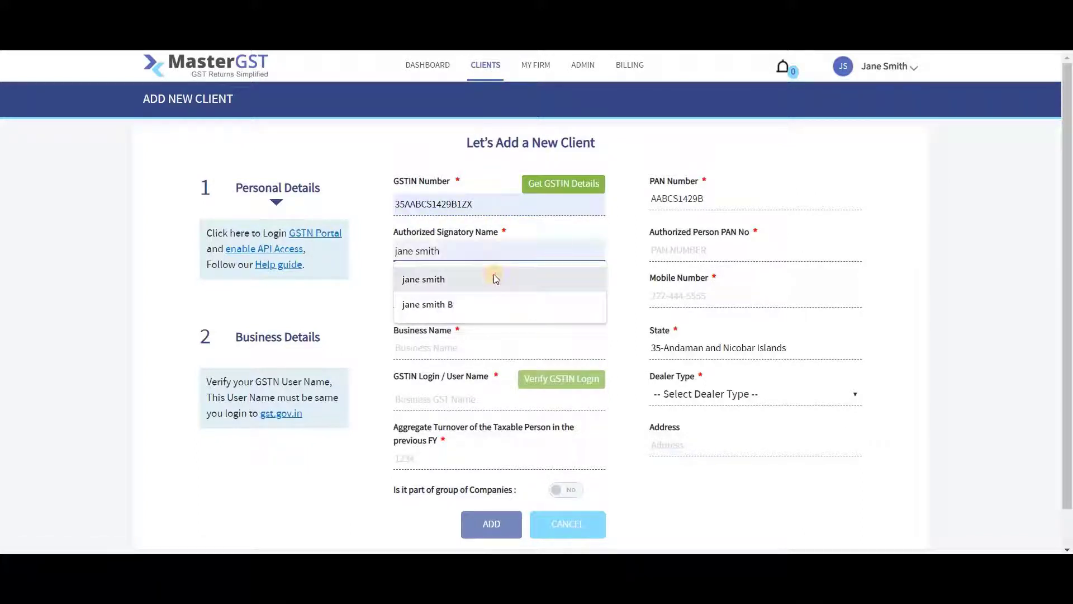
left_click(495, 275)
left_click(486, 296)
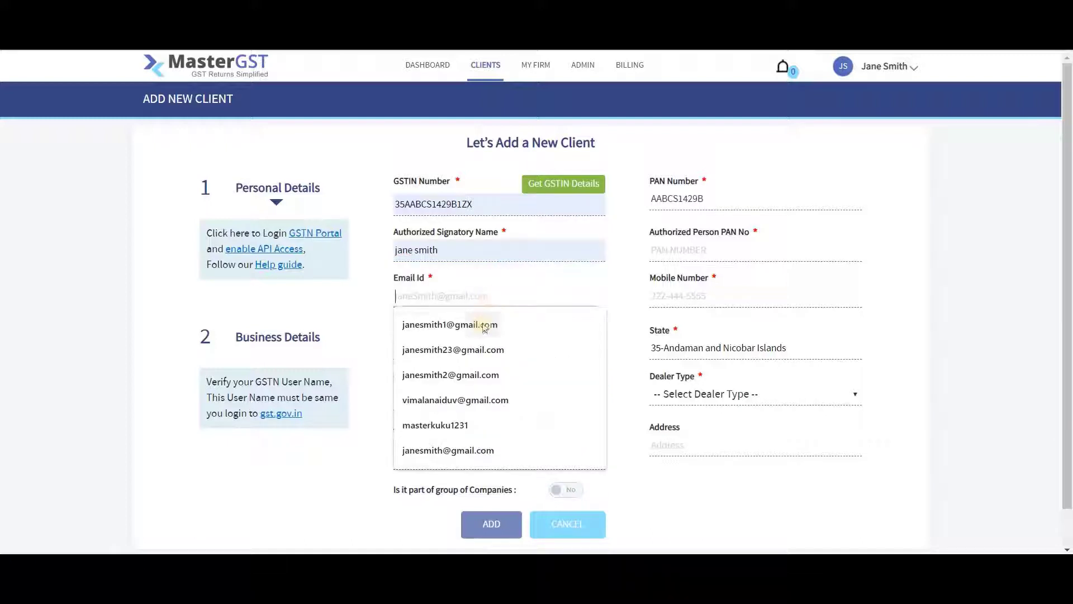
left_click(486, 321)
left_click(678, 250)
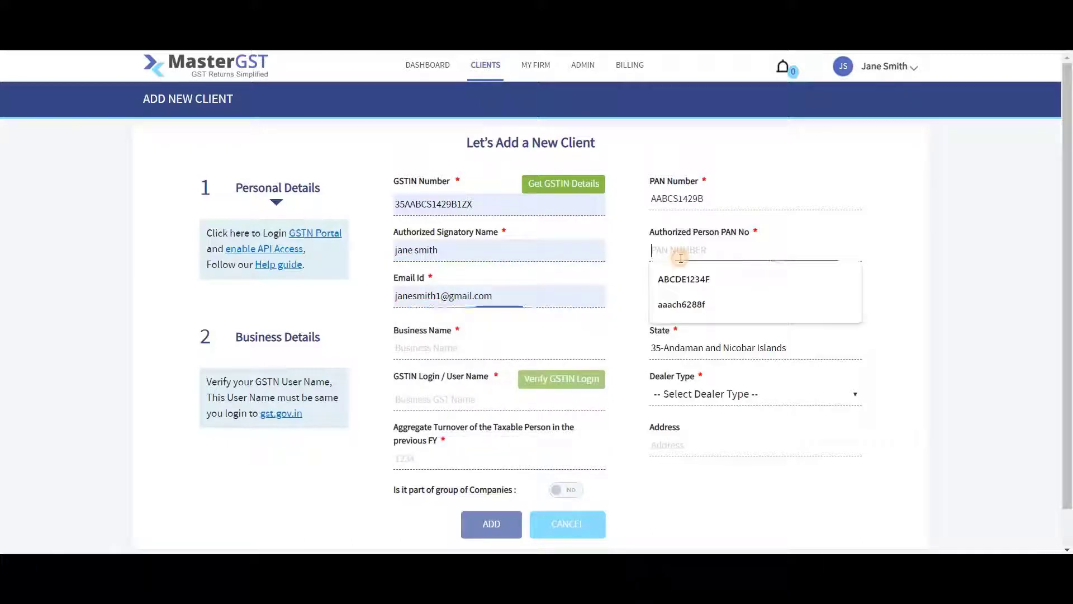
left_click(677, 279)
left_click(676, 294)
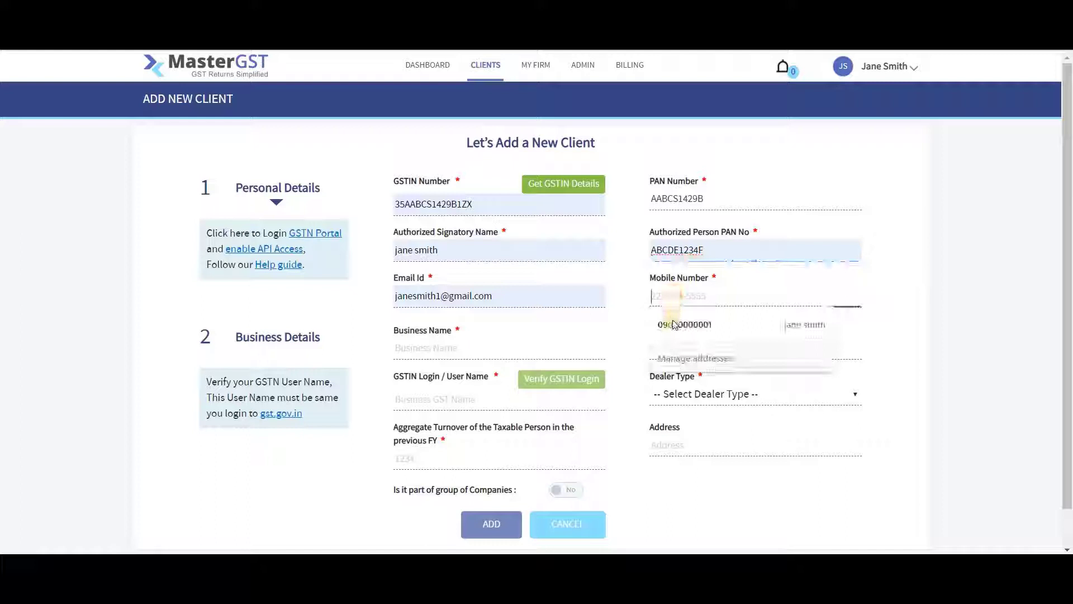
left_click(678, 321)
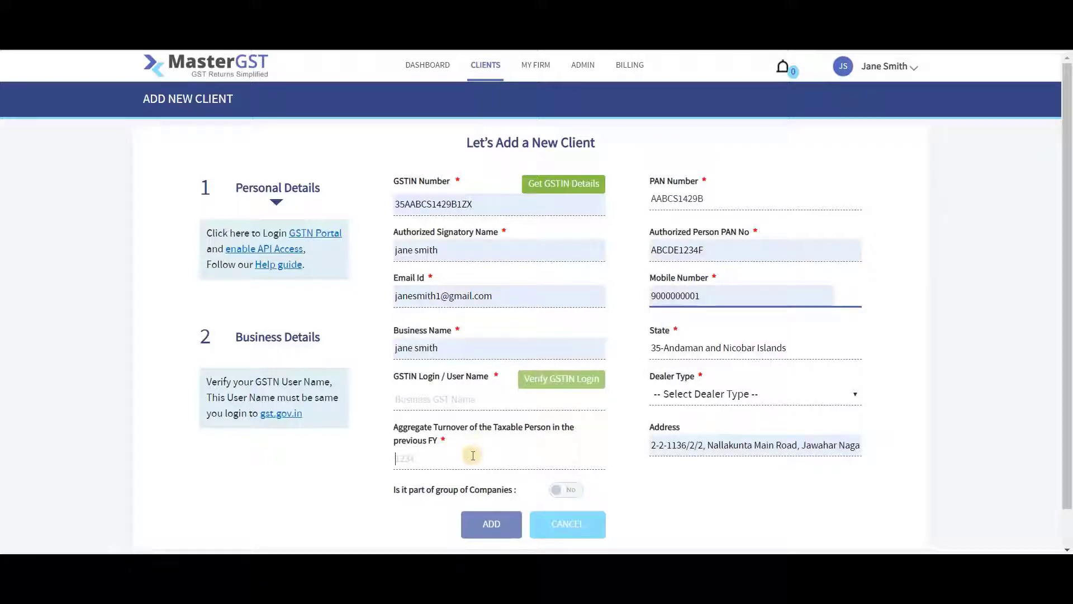
- Set aggregate turnover to 1234 and enter the GSTIN login user name for verification
left_click(473, 456)
left_click(461, 488)
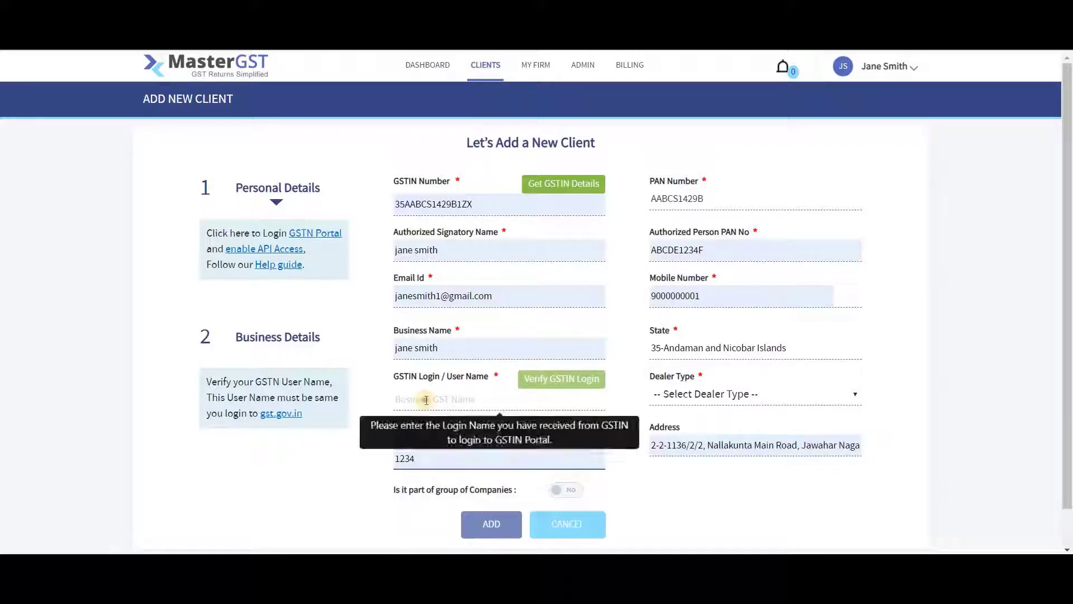
left_click(426, 400)
left_click(421, 426)
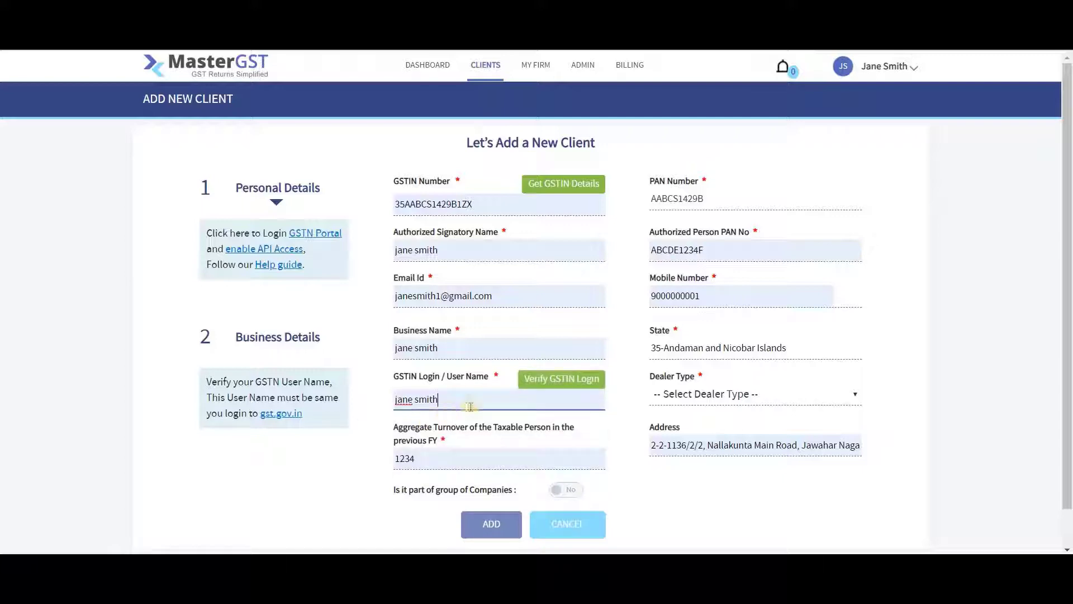
left_click(537, 376)
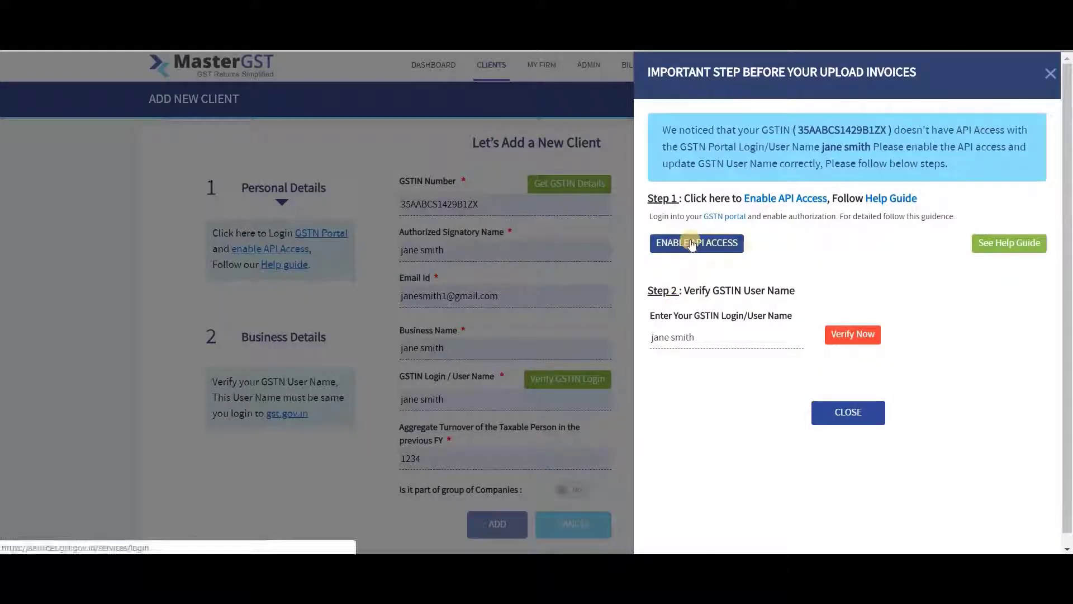
- Enter the client's GSTIN user name in the verification step and verify it
left_click(711, 337)
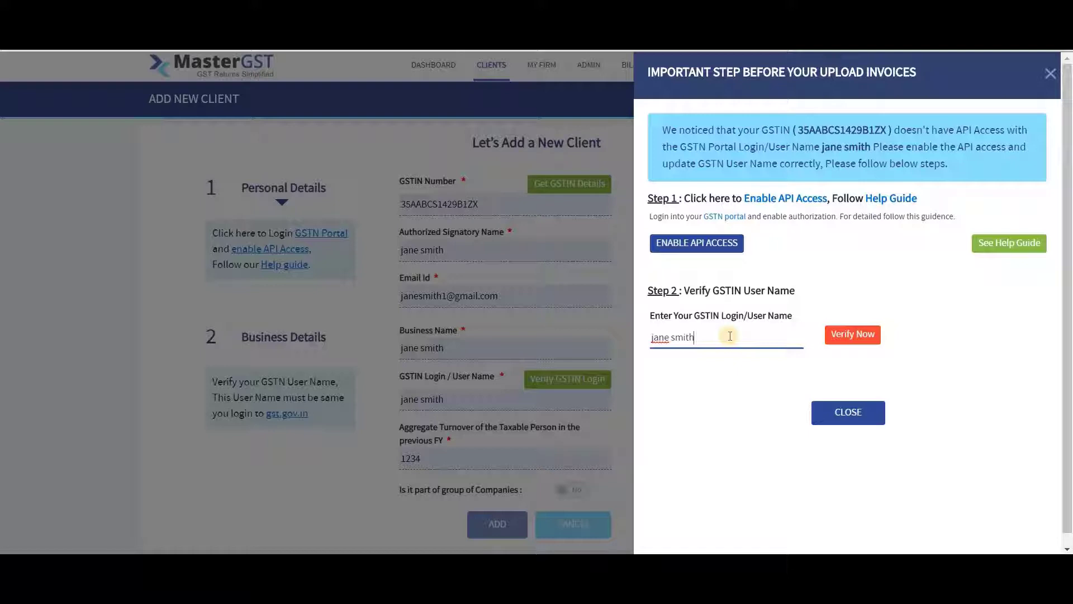
left_click(851, 341)
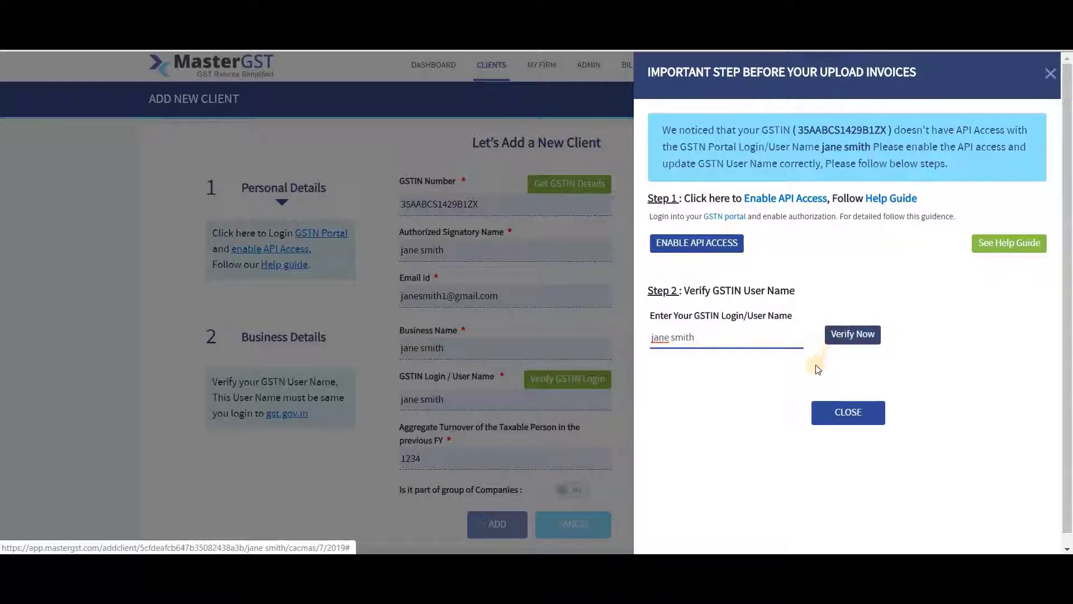
- Close the API-access panel, set dealer type to Regular / Non Compound Dealer, and add the client
left_click(824, 414)
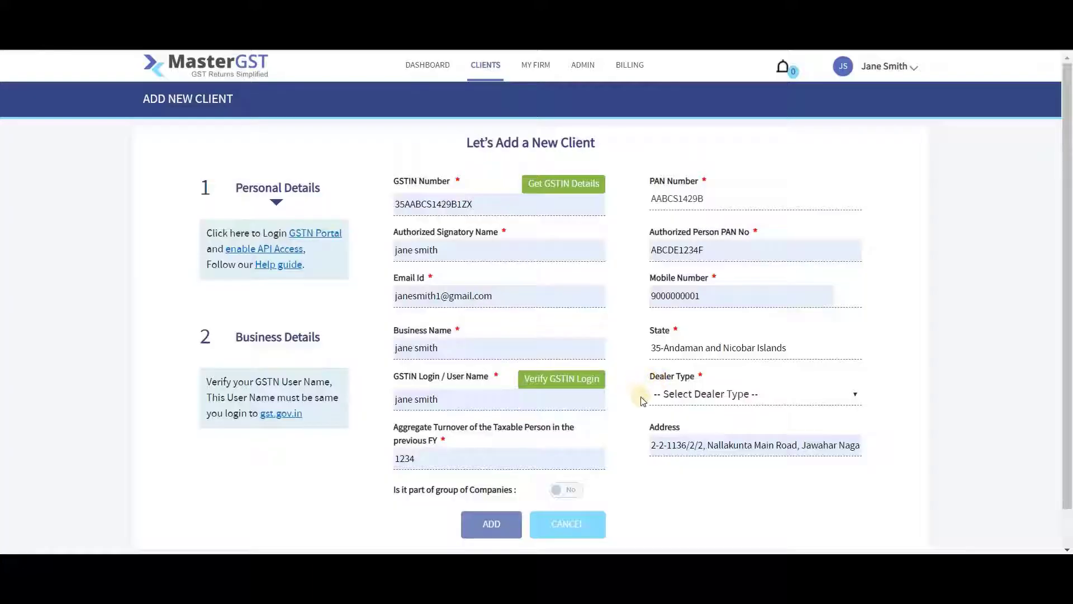
left_click(668, 394)
left_click(677, 427)
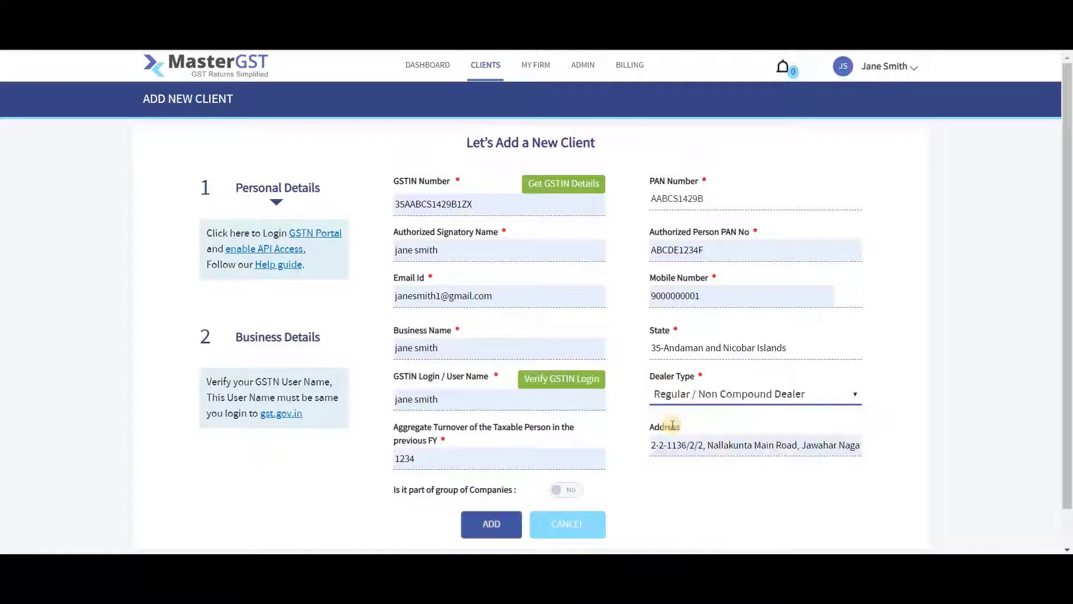
left_click(492, 522)
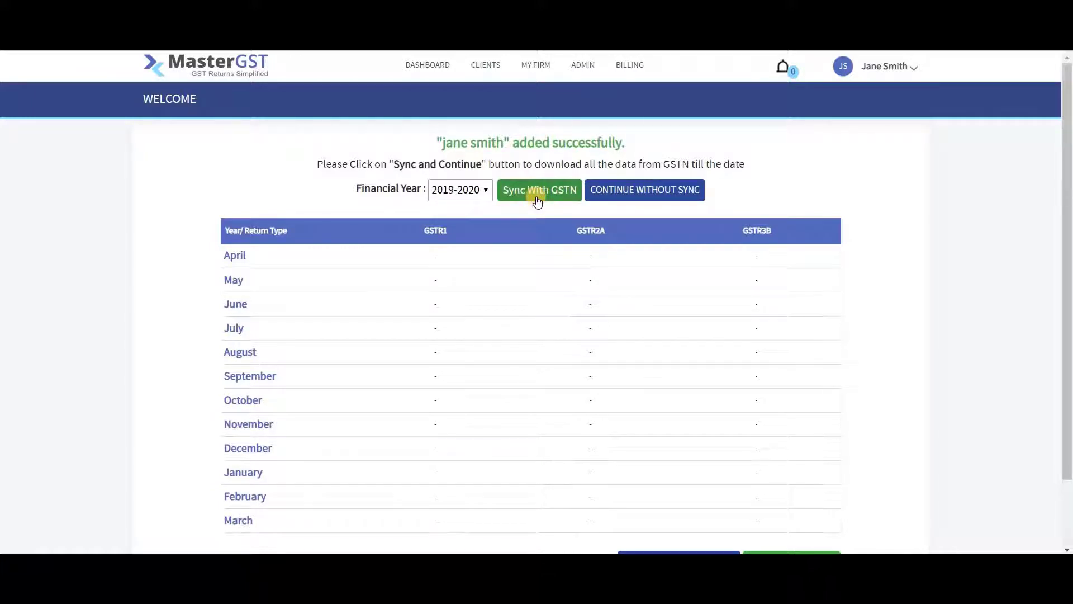
- Skip the GSTN data sync by choosing Continue Without Sync
left_click(626, 192)
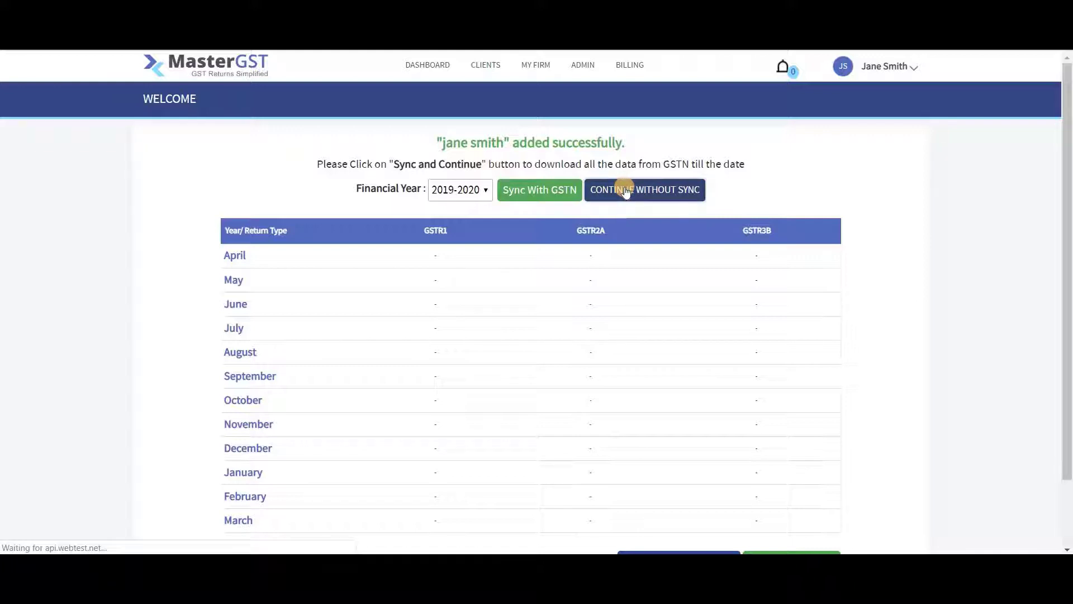